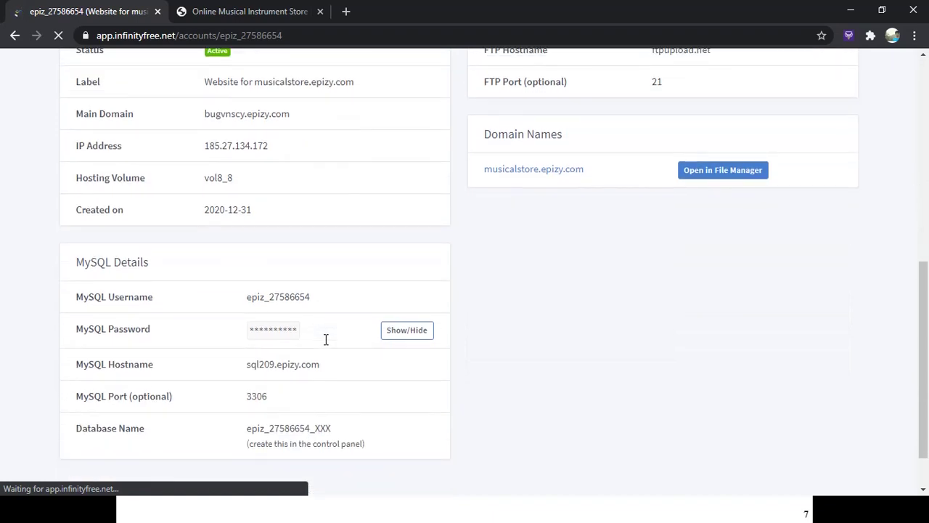
Step: Copy the musicalstore.epizy.com domain and load it in a fresh tab, replacing the old store tab
{"action": "scroll", "coordinate": [326, 339], "scroll_direction": "up", "scroll_amount": 3}
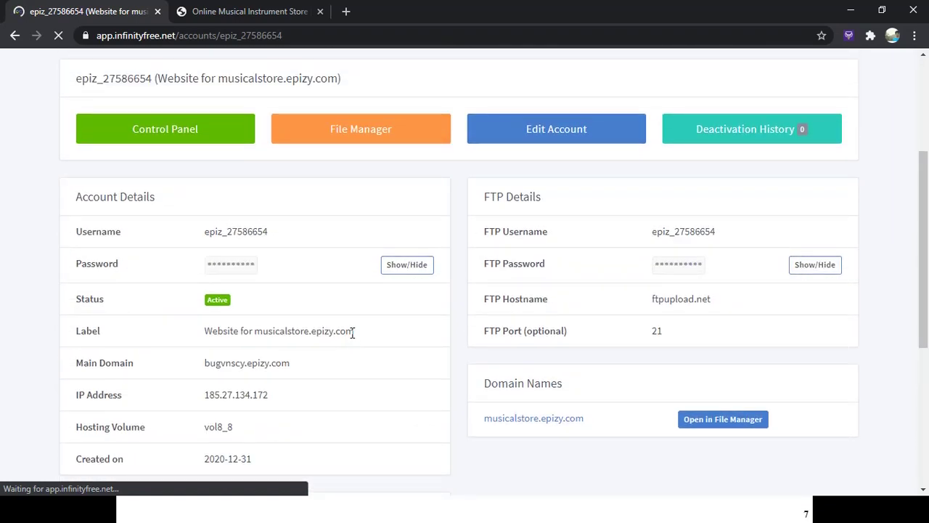
{"action": "left_click_drag", "start_coordinate": [354, 331], "coordinate": [255, 331]}
{"action": "key", "text": "ctrl+c"}
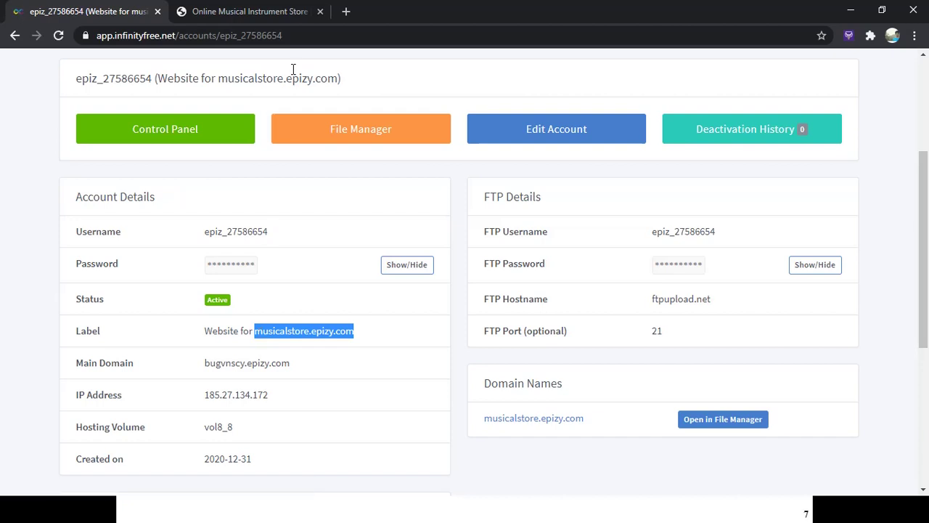
{"action": "left_click", "coordinate": [320, 12]}
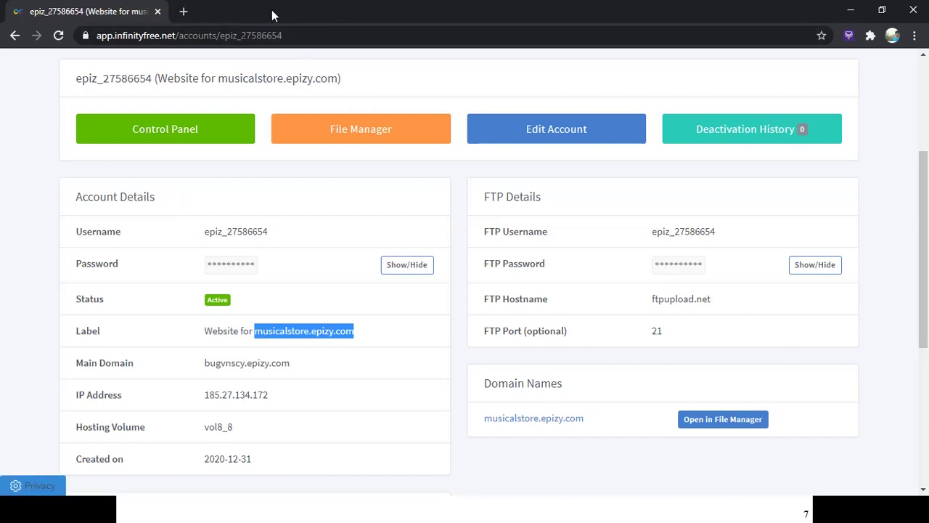
{"action": "left_click", "coordinate": [185, 12]}
{"action": "key", "text": "ctrl+v"}
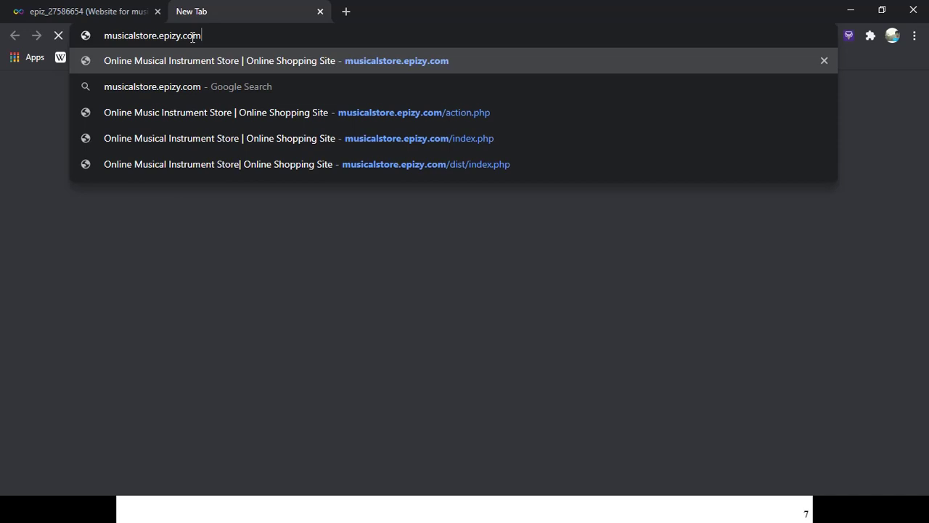
{"action": "key", "text": "Return"}
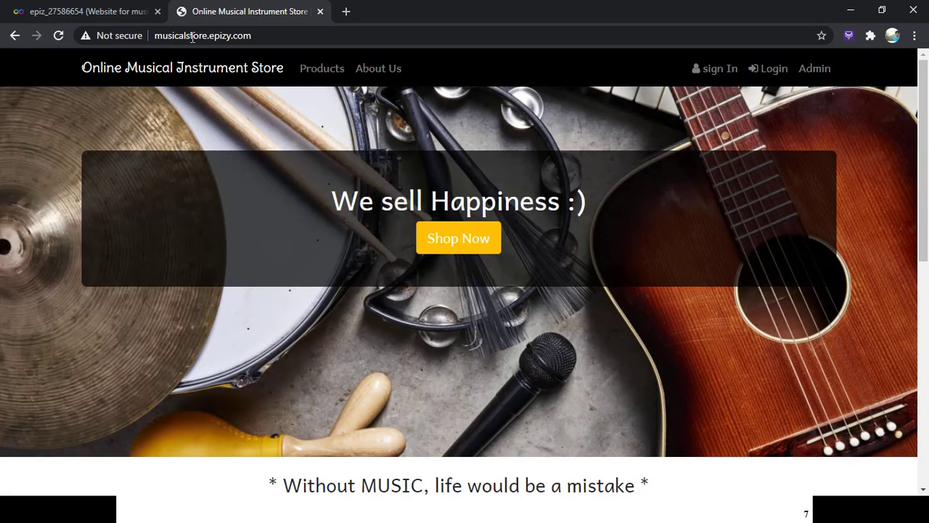
Step: Browse the home page, open the String category and add the Yamaha Guitar to the cart
{"action": "scroll", "coordinate": [525, 321], "scroll_direction": "down", "scroll_amount": 4}
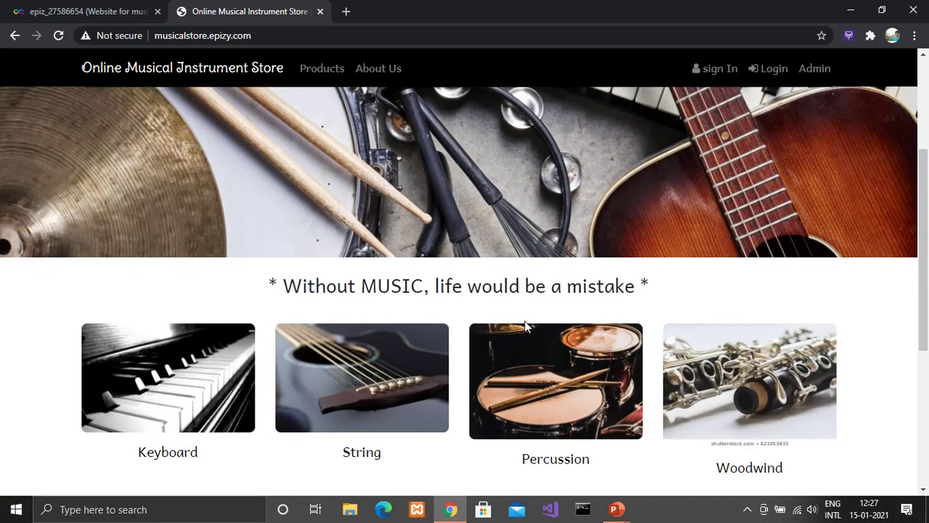
{"action": "scroll", "coordinate": [525, 324], "scroll_direction": "down", "scroll_amount": 2}
{"action": "scroll", "coordinate": [525, 326], "scroll_direction": "up", "scroll_amount": 1}
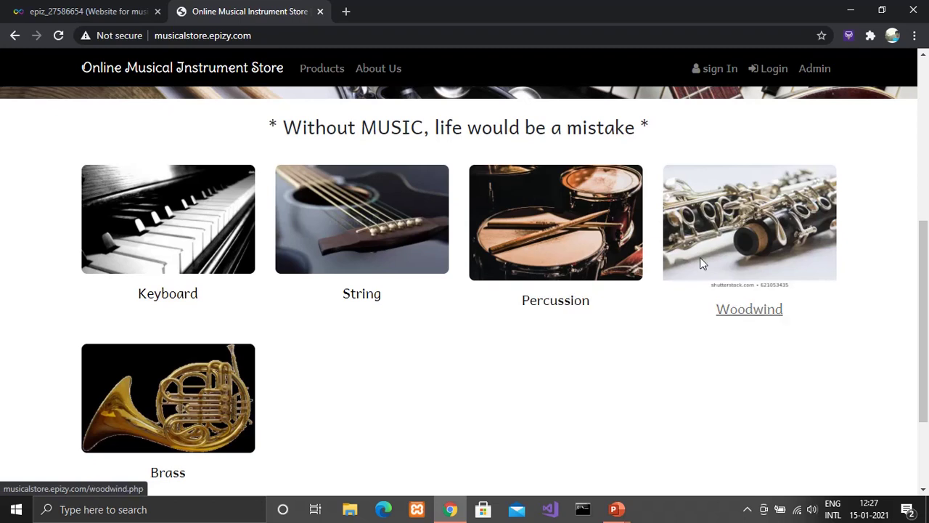
{"action": "scroll", "coordinate": [392, 247], "scroll_direction": "up", "scroll_amount": 5}
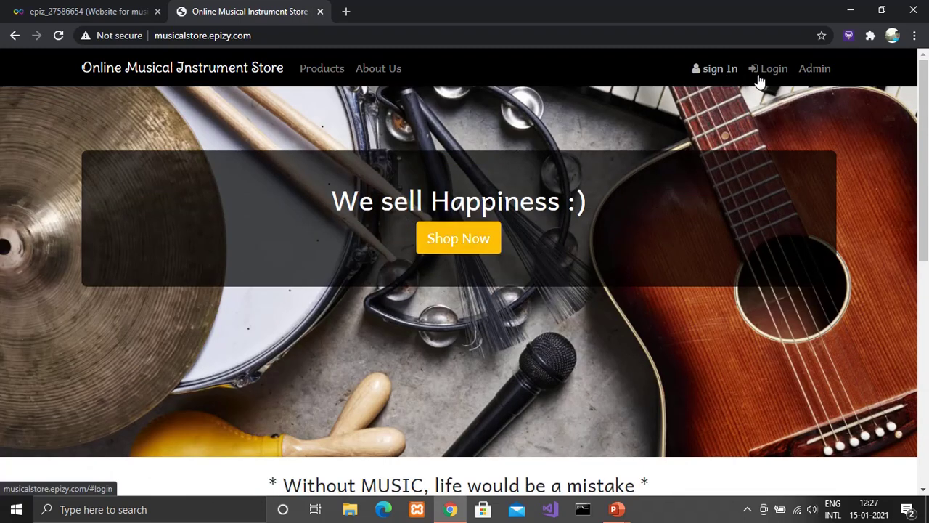
{"action": "scroll", "coordinate": [641, 299], "scroll_direction": "down", "scroll_amount": 5}
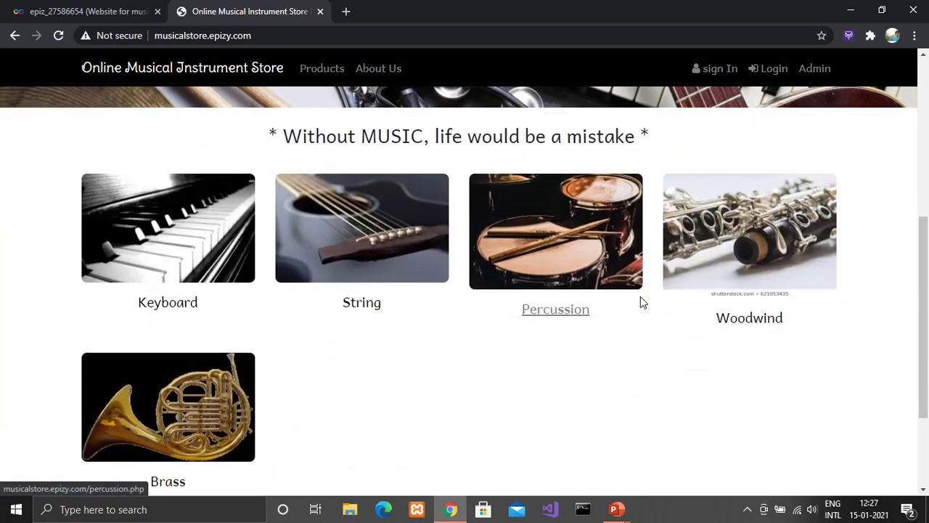
{"action": "left_click", "coordinate": [378, 269]}
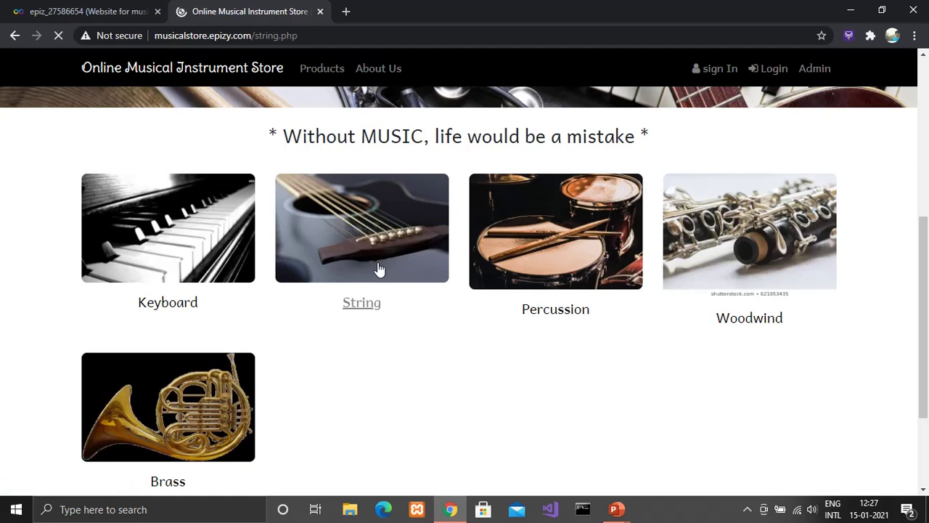
{"action": "scroll", "coordinate": [408, 287], "scroll_direction": "down", "scroll_amount": 1}
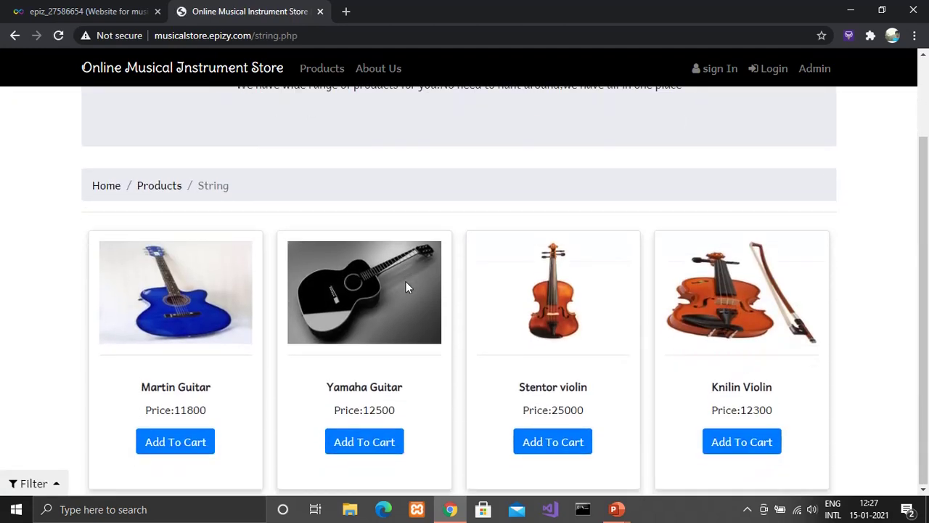
{"action": "left_click", "coordinate": [368, 446]}
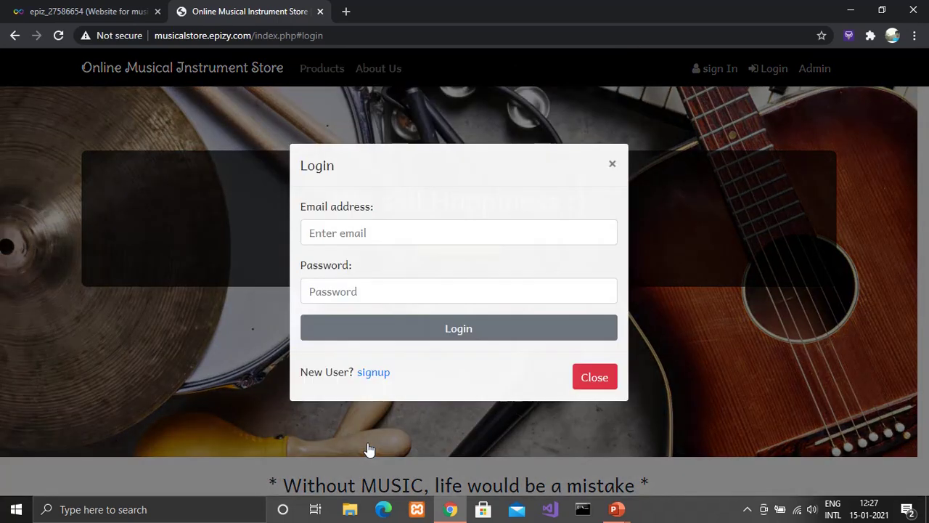
Step: Switch to the Sign Up form, autofill the saved details and make the email unique
{"action": "left_click", "coordinate": [372, 378]}
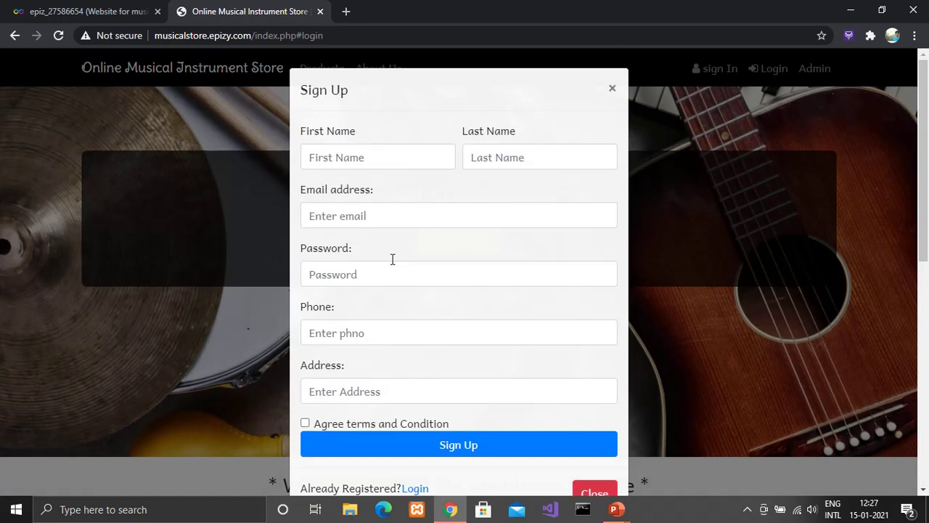
{"action": "left_click", "coordinate": [409, 159]}
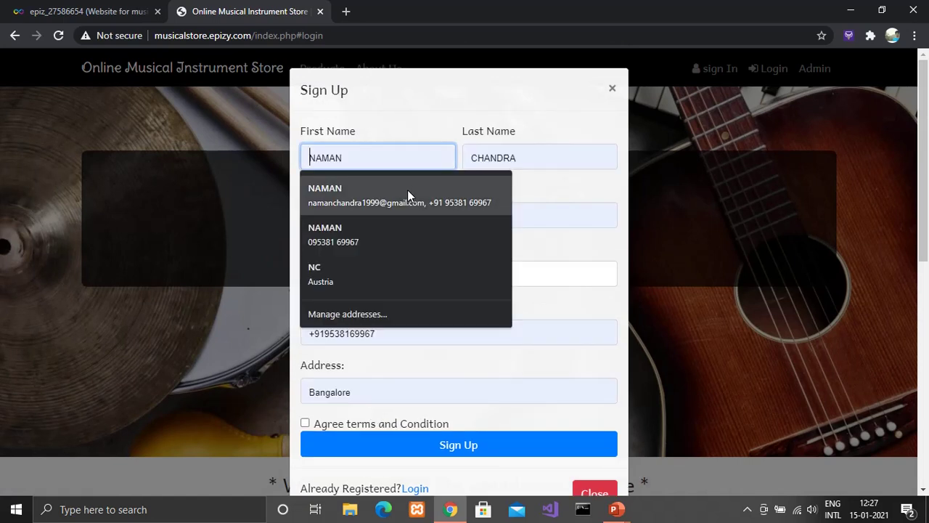
{"action": "left_click", "coordinate": [407, 192]}
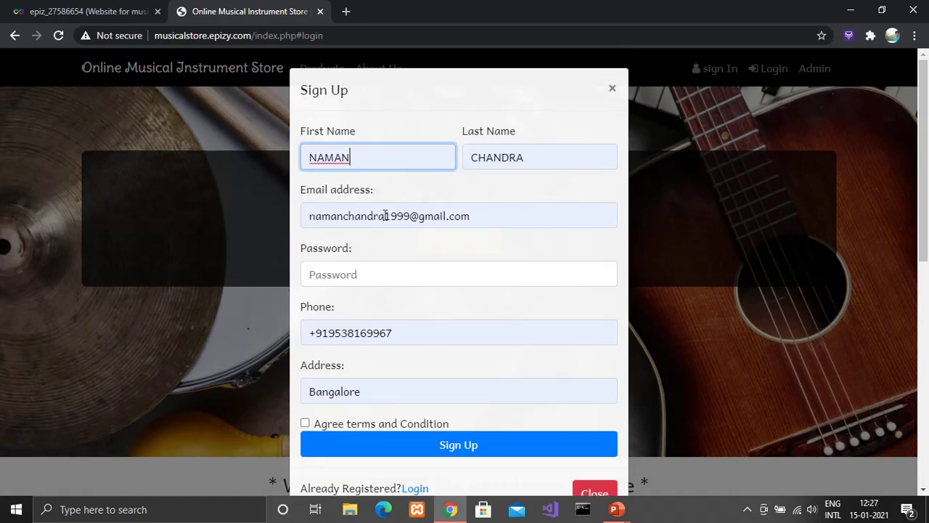
{"action": "left_click", "coordinate": [385, 215]}
{"action": "type", "text": "111"}
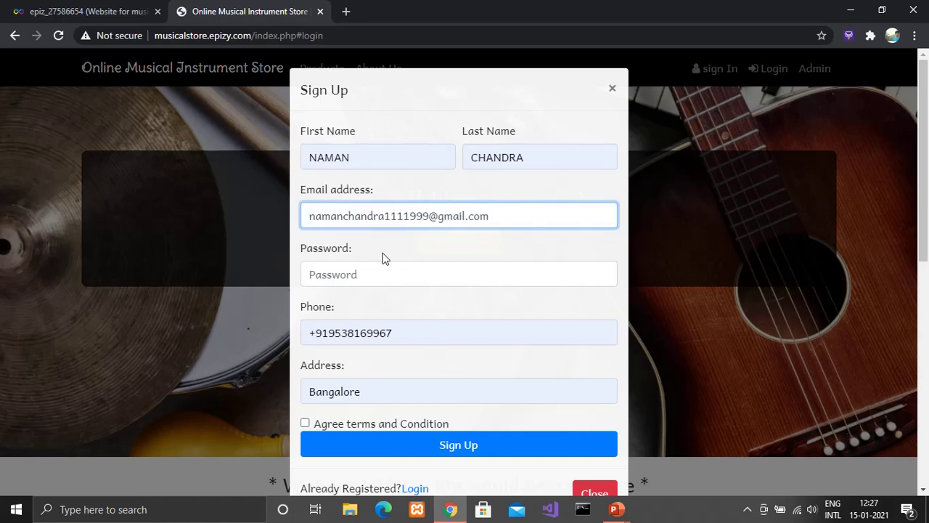
Step: Enter an account password, drop the +91 phone prefix, accept the terms and sign up
{"action": "left_click", "coordinate": [377, 280]}
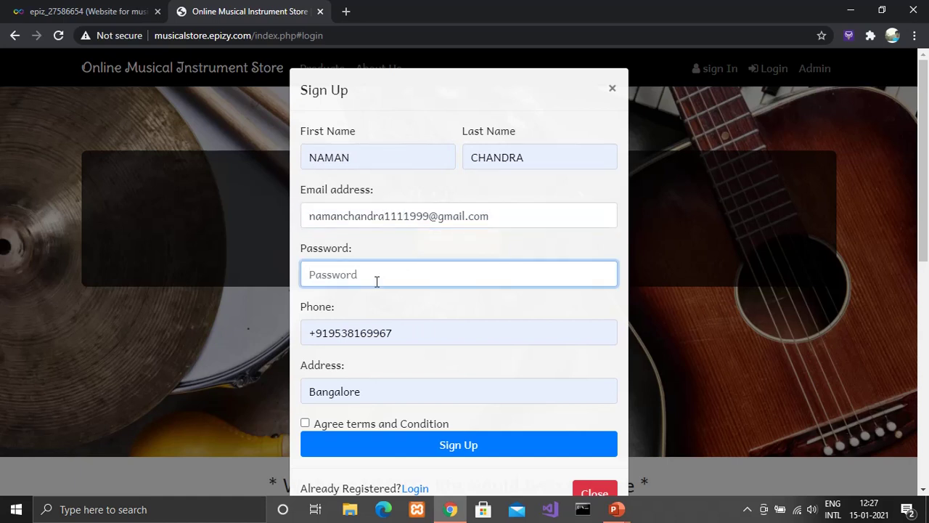
{"action": "type", "text": "**********"}
{"action": "left_click", "coordinate": [329, 329]}
{"action": "key", "text": "BackSpace"}
{"action": "key", "text": "BackSpace"}
{"action": "key", "text": "BackSpace"}
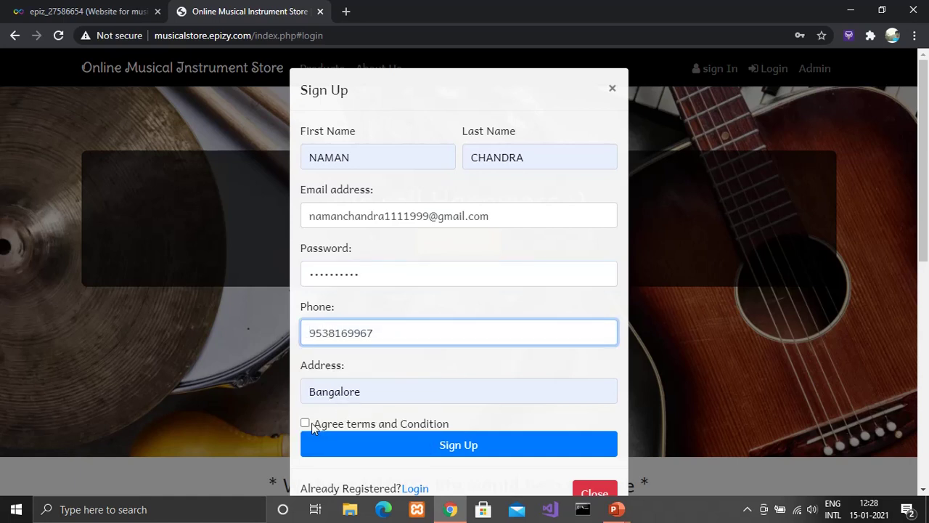
{"action": "left_click", "coordinate": [305, 422]}
{"action": "left_click", "coordinate": [324, 448]}
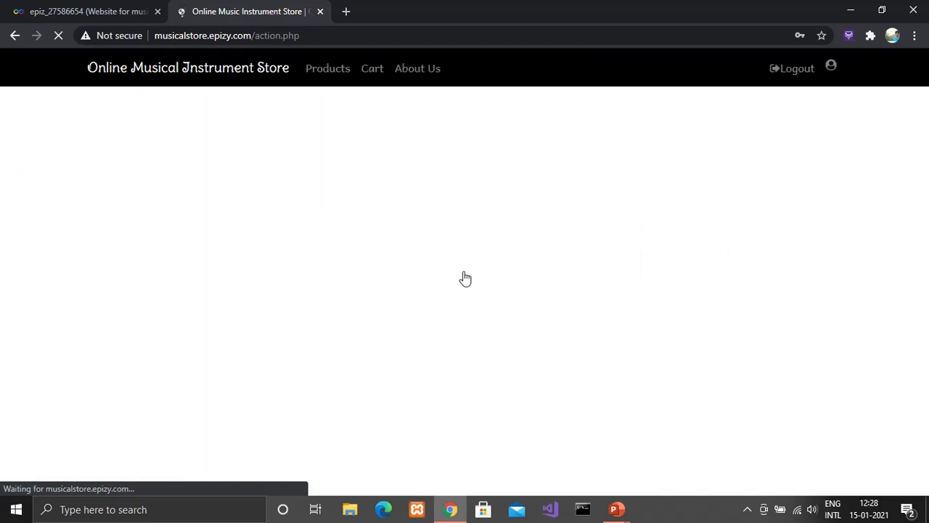
Step: Add the Fazioli Piano from the products page to the cart
{"action": "scroll", "coordinate": [465, 278], "scroll_direction": "down", "scroll_amount": 2}
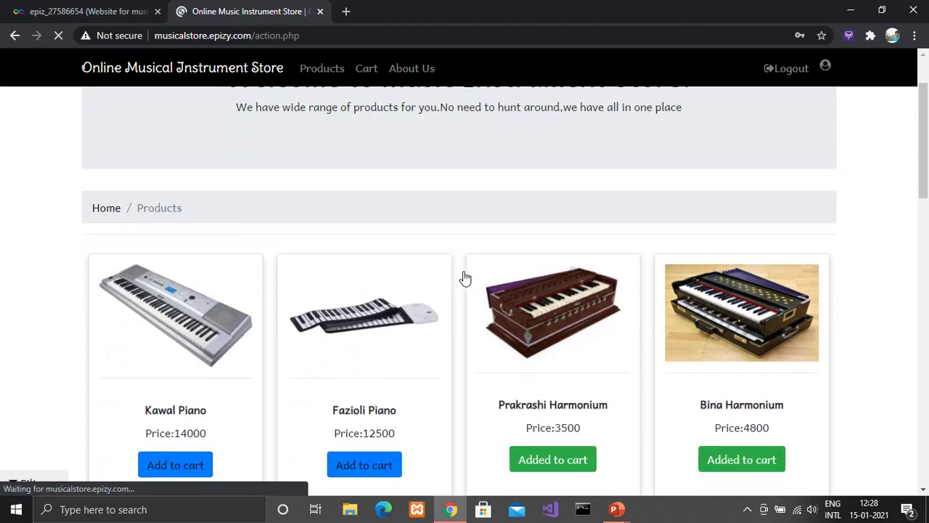
{"action": "scroll", "coordinate": [466, 278], "scroll_direction": "down", "scroll_amount": 1}
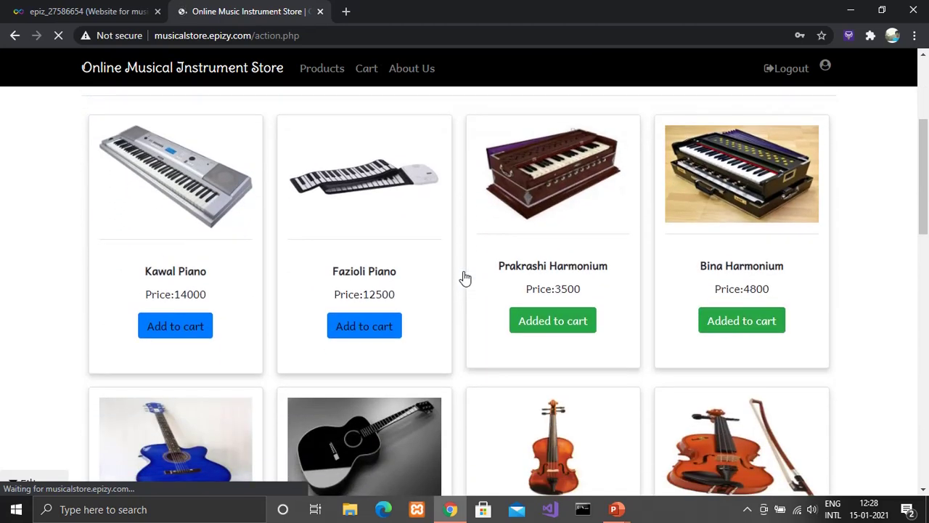
{"action": "left_click", "coordinate": [390, 330]}
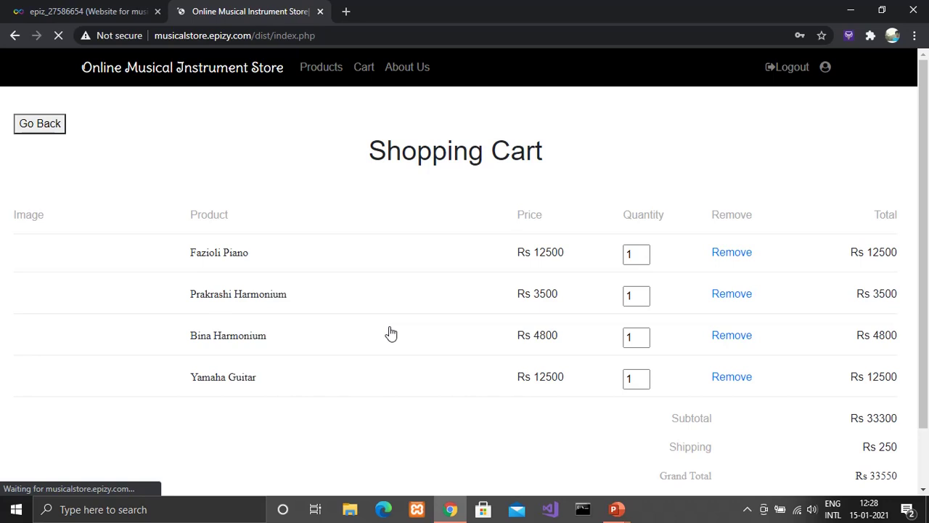
Step: Remove the Yamaha Guitar from the cart and proceed to the Rs 17550 checkout
{"action": "scroll", "coordinate": [391, 334], "scroll_direction": "down", "scroll_amount": 2}
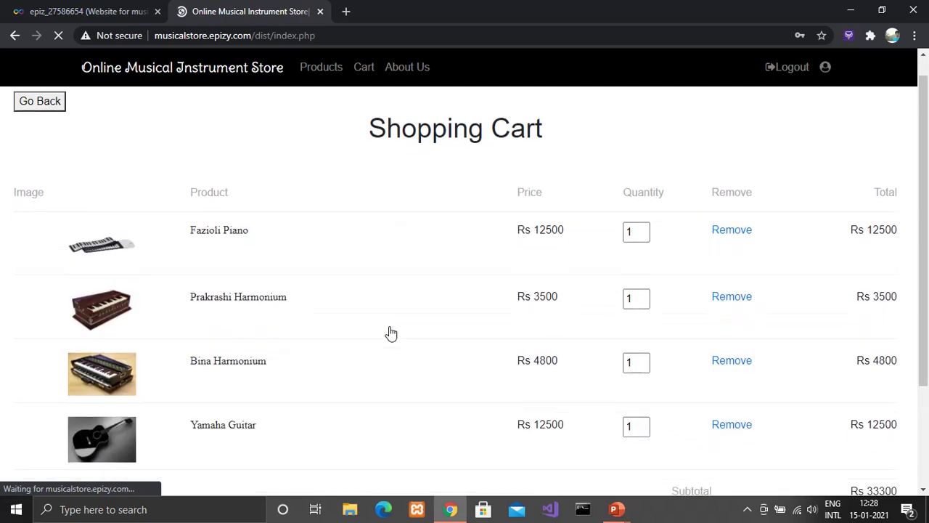
{"action": "scroll", "coordinate": [391, 333], "scroll_direction": "up", "scroll_amount": 2}
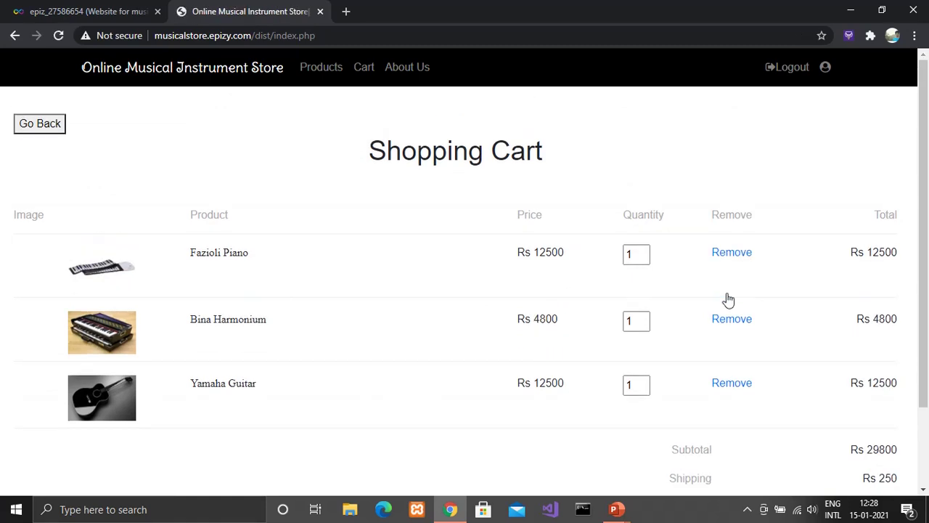
{"action": "left_click", "coordinate": [732, 386]}
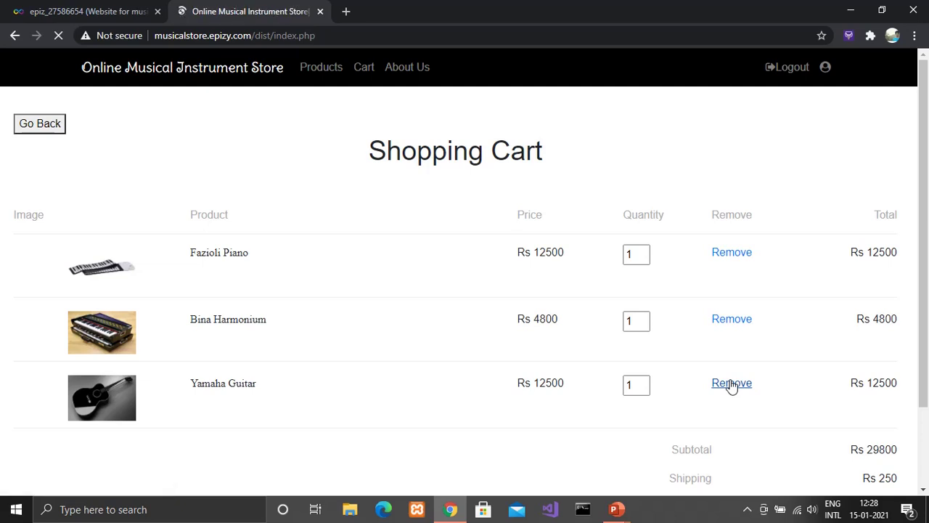
{"action": "scroll", "coordinate": [732, 386], "scroll_direction": "down", "scroll_amount": 1}
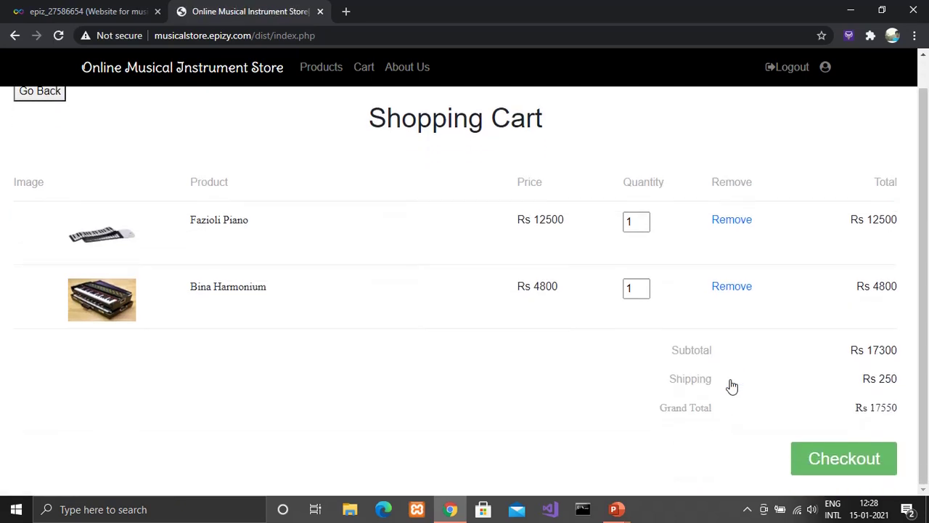
{"action": "left_click", "coordinate": [823, 456]}
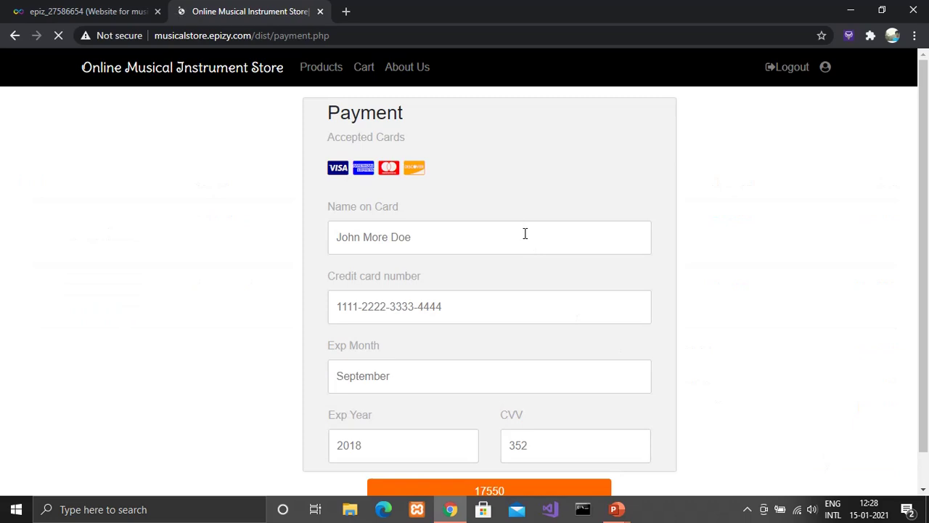
Step: Enter the cardholder's name, card number, July 2020 expiry and security code, then pay 17550
{"action": "left_click", "coordinate": [523, 234]}
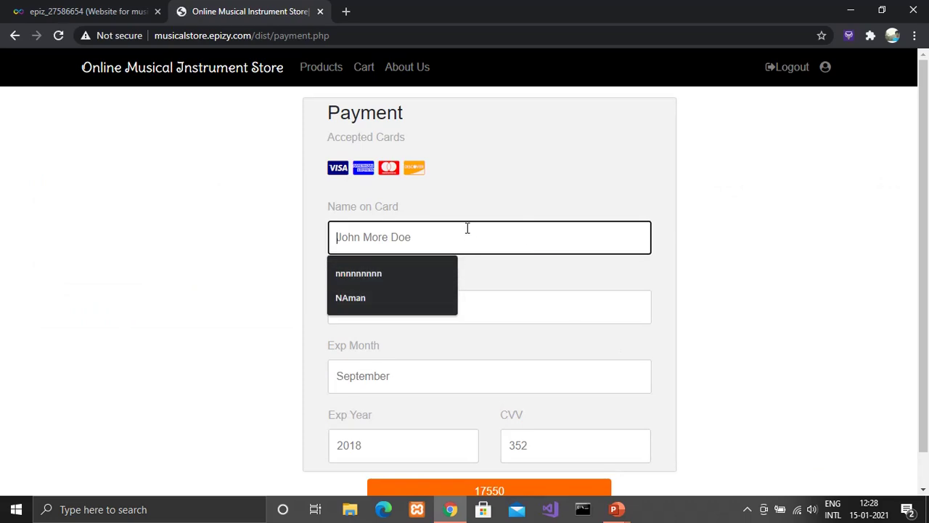
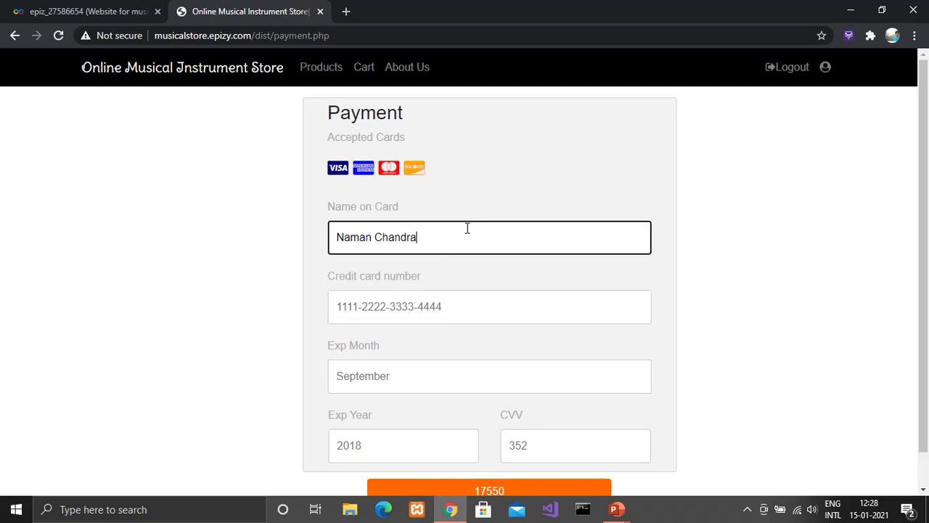
{"action": "key", "text": "Tab"}
{"action": "type", "text": "1234"}
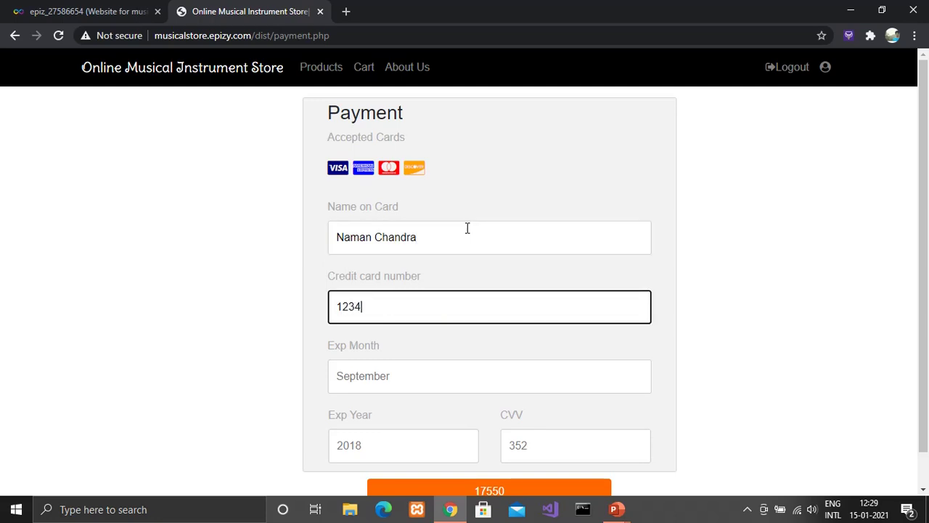
{"action": "type", "text": "5678901234"}
{"action": "left_click", "coordinate": [398, 377]}
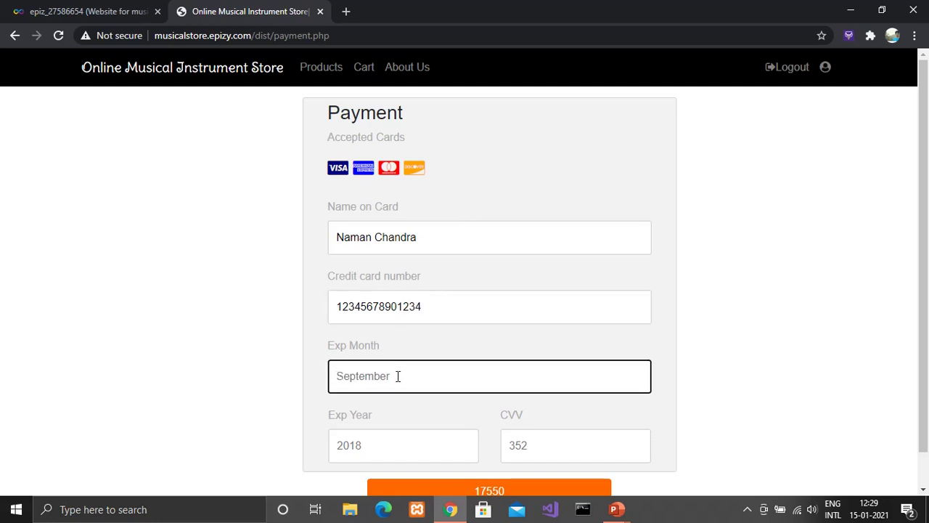
{"action": "type", "text": "July"}
{"action": "key", "text": "Tab"}
{"action": "type", "text": "2020"}
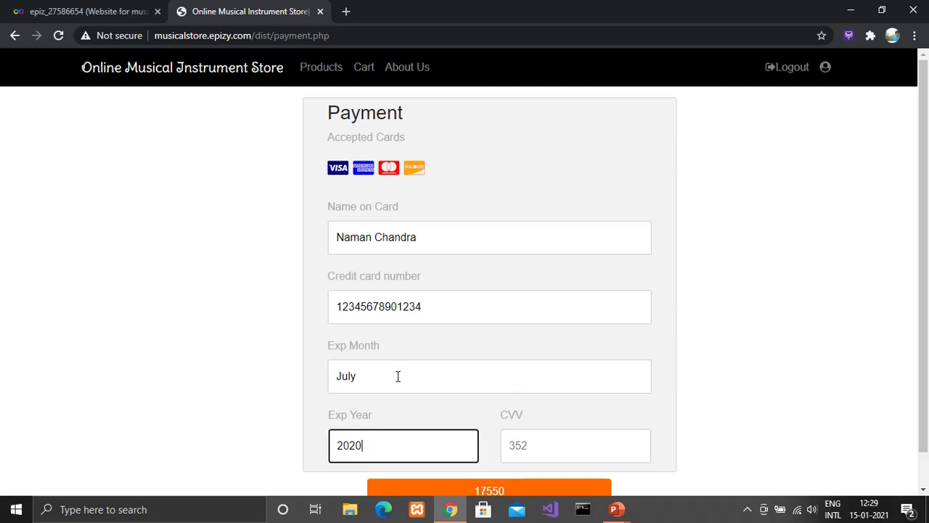
{"action": "key", "text": "Tab"}
{"action": "type", "text": "123"}
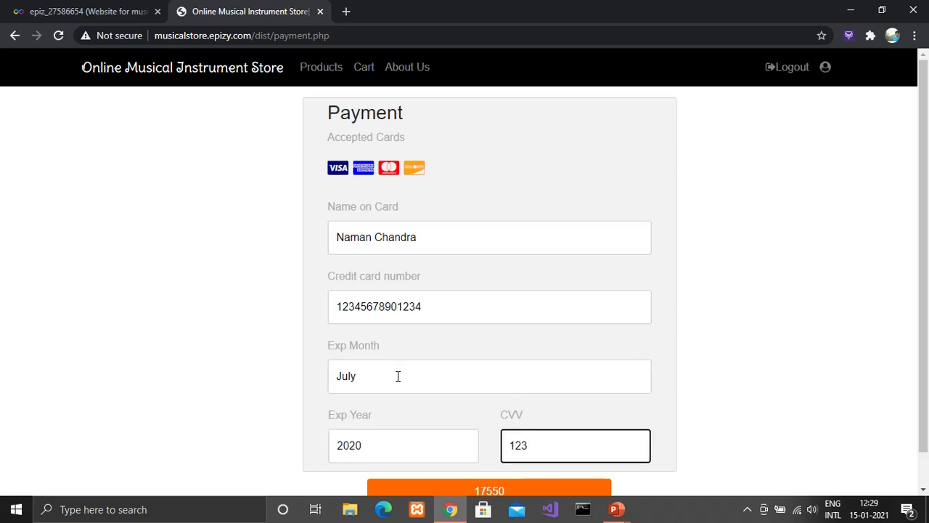
{"action": "left_click", "coordinate": [475, 492]}
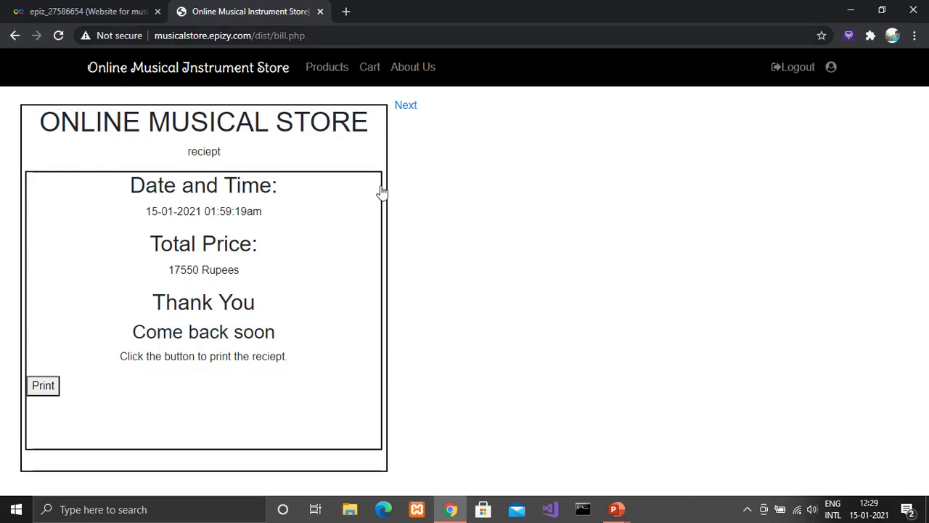
Step: Log out of the customer account after viewing the 17550 Rupees receipt
{"action": "left_click", "coordinate": [792, 73]}
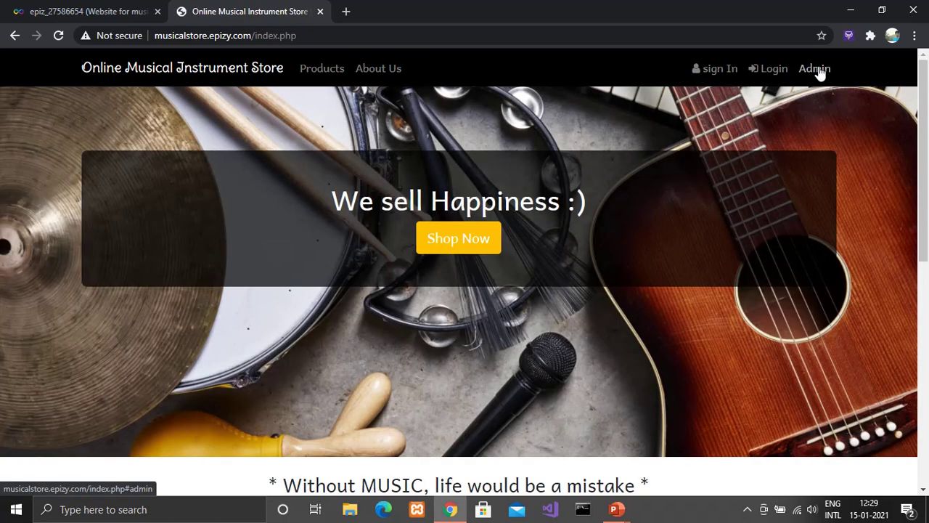
Step: Open the Admin login and submit the saved admin username with a password
{"action": "left_click", "coordinate": [816, 70]}
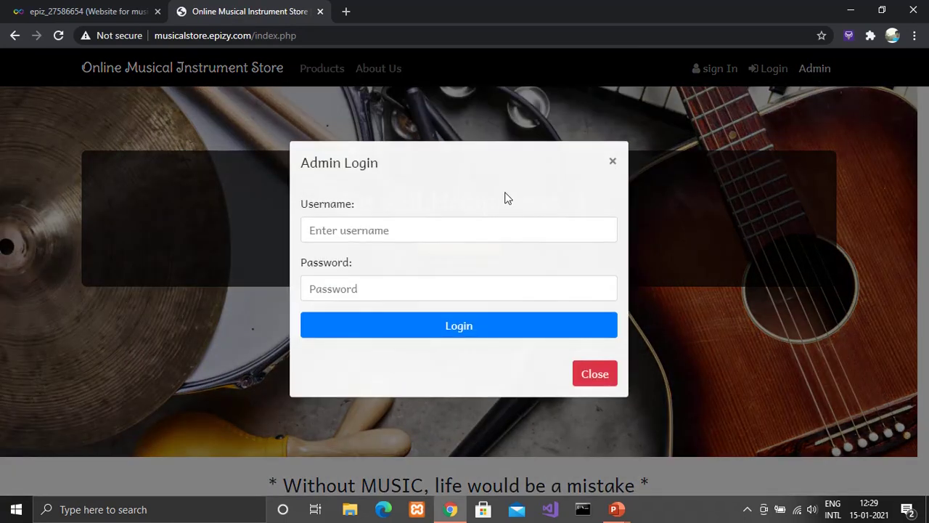
{"action": "left_click", "coordinate": [469, 232]}
{"action": "left_click", "coordinate": [354, 291]}
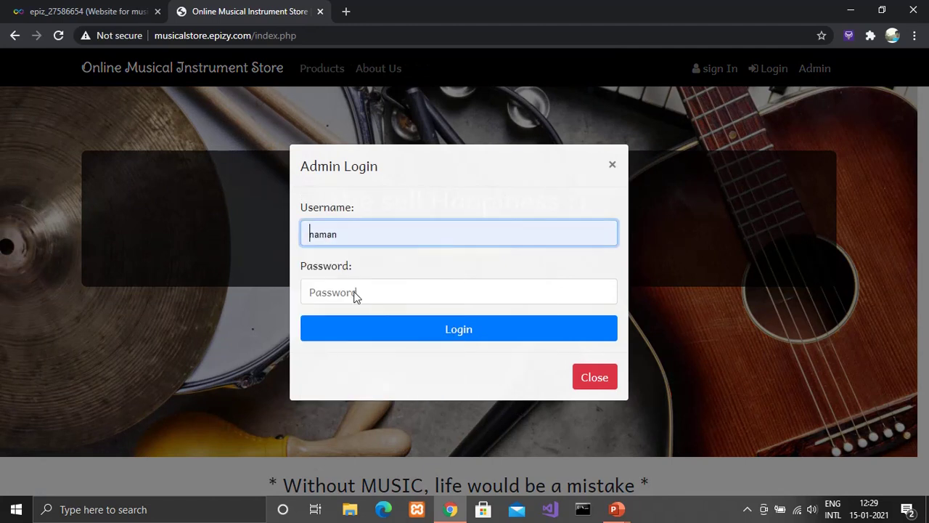
{"action": "left_click", "coordinate": [355, 294]}
{"action": "type", "text": "*******"}
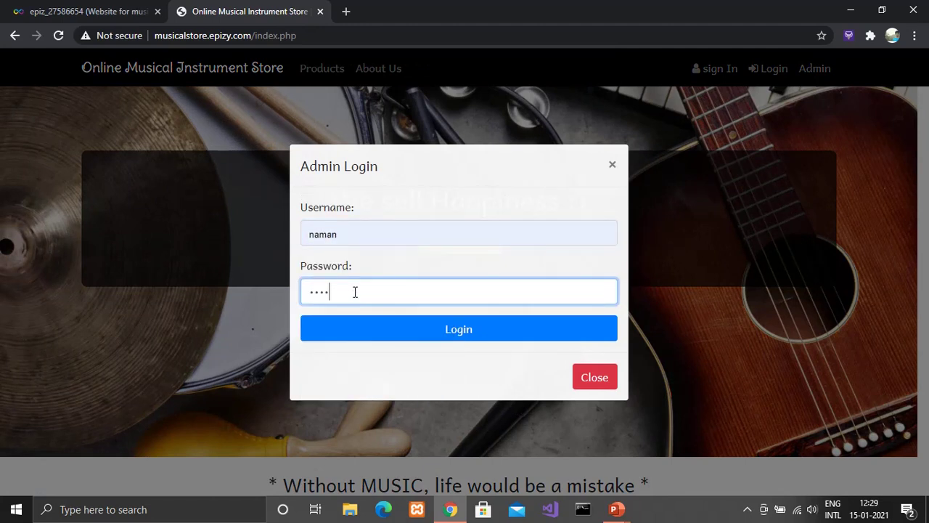
{"action": "type", "text": "**"}
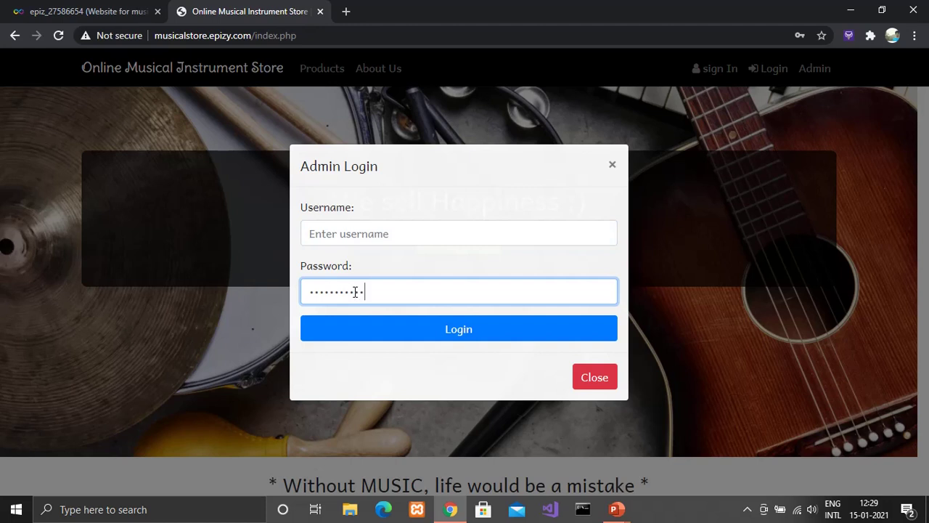
{"action": "type", "text": "**"}
{"action": "key", "text": "Return"}
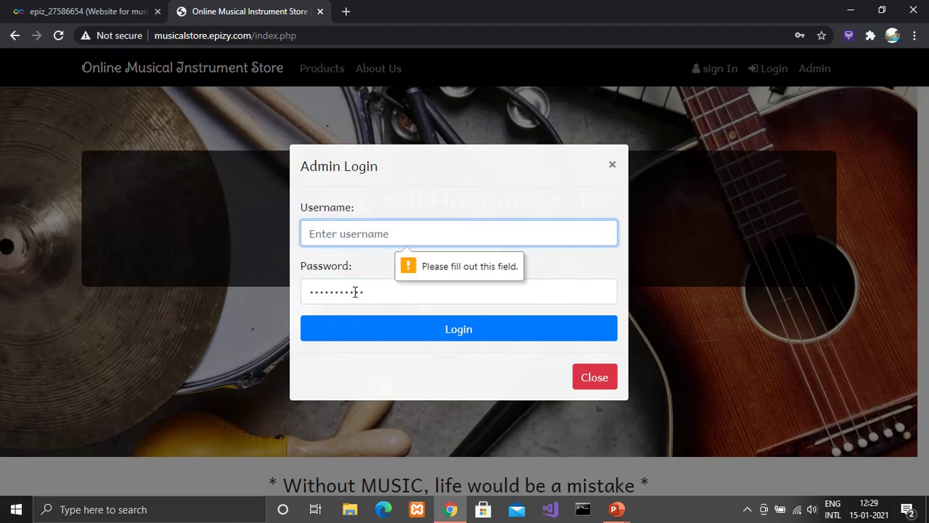
Step: Retype the admin username and resubmit the login, which is rejected as incorrect
{"action": "left_click", "coordinate": [354, 231]}
{"action": "type", "text": "naman"}
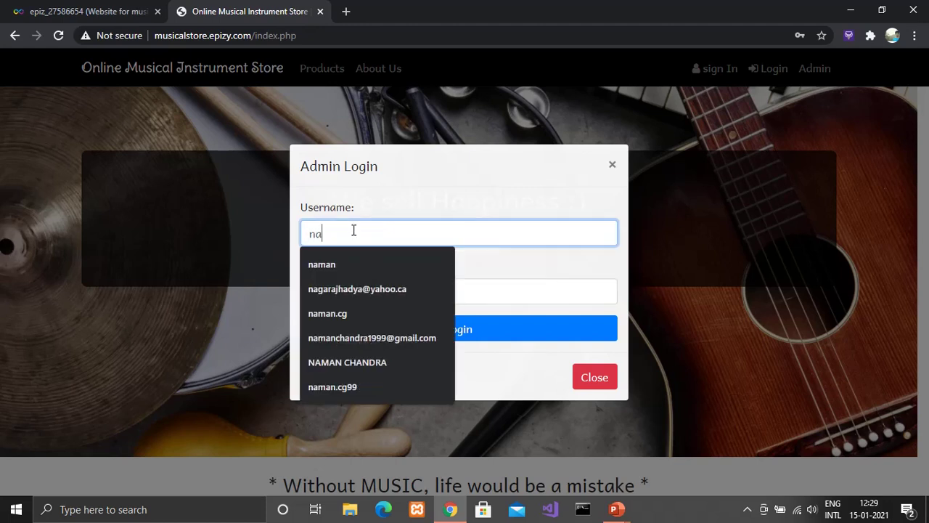
{"action": "left_click", "coordinate": [482, 335]}
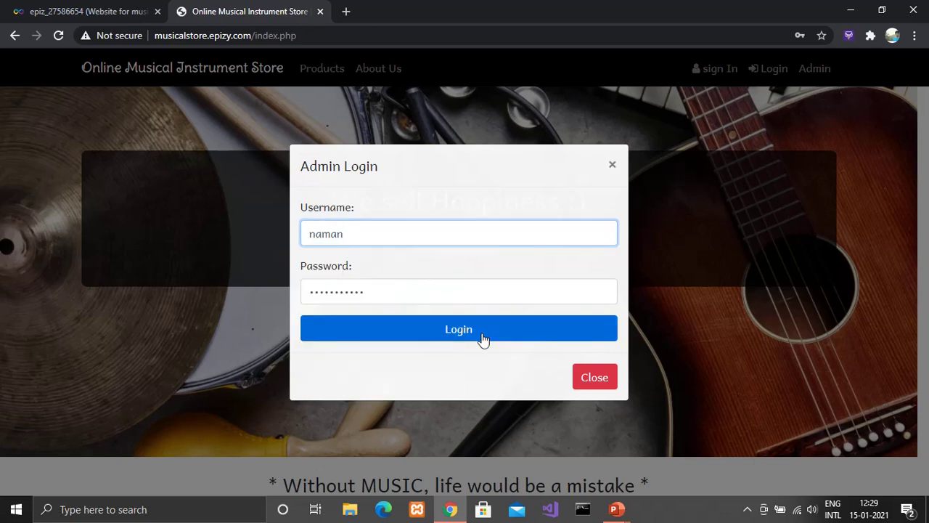
{"action": "left_click", "coordinate": [483, 338]}
{"action": "left_click", "coordinate": [483, 340]}
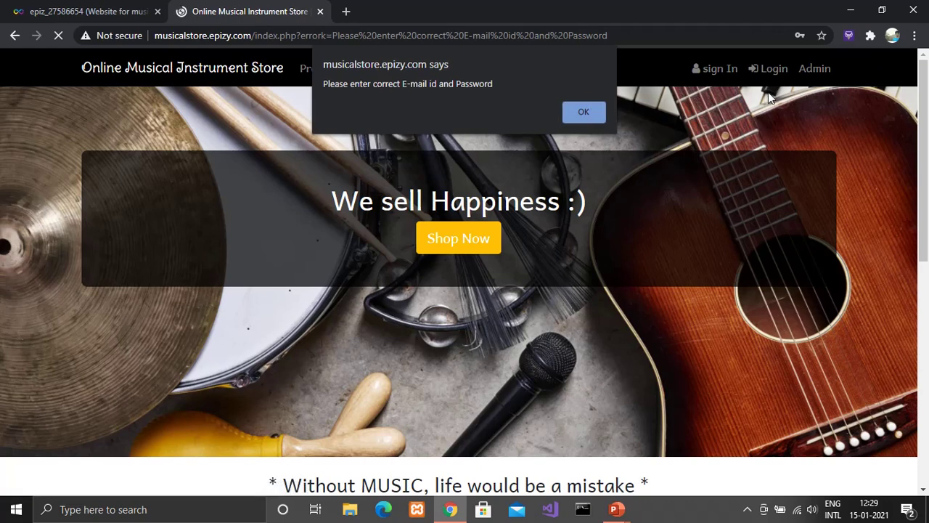
Step: Dismiss the error alert and sign in as admin with the saved username and correct password
{"action": "left_click", "coordinate": [596, 111]}
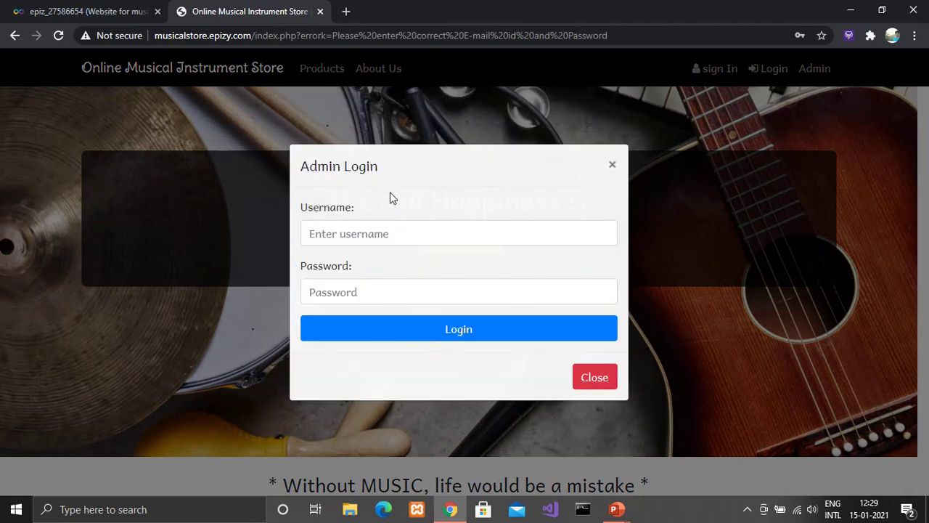
{"action": "left_click", "coordinate": [385, 231]}
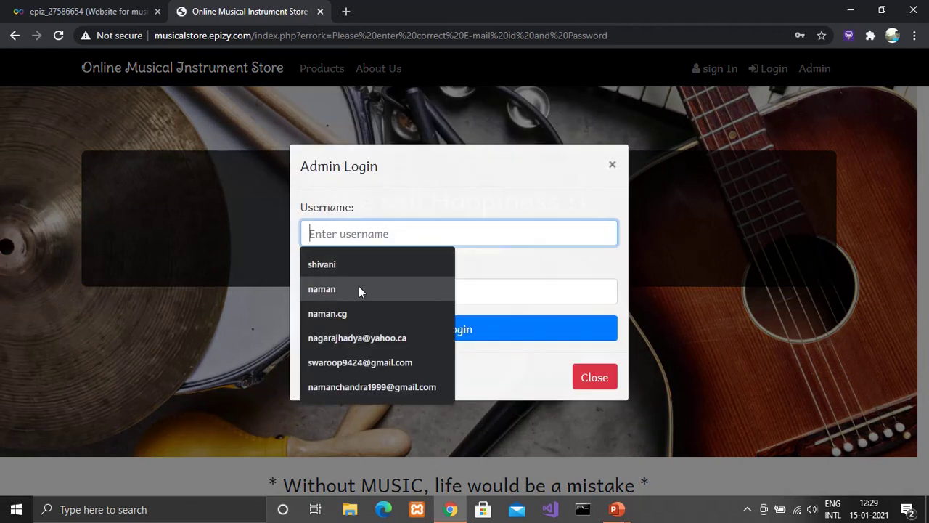
{"action": "left_click", "coordinate": [359, 289]}
{"action": "left_click", "coordinate": [358, 292]}
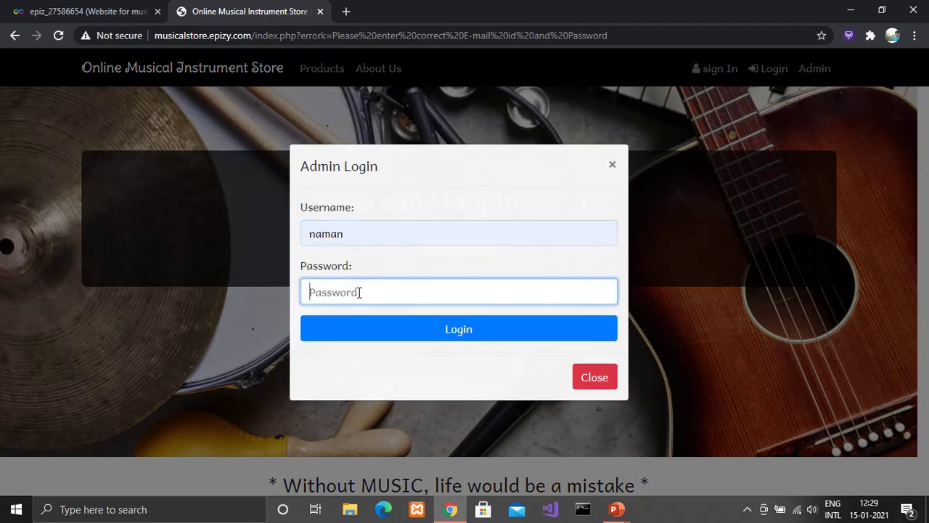
{"action": "key", "text": "Return"}
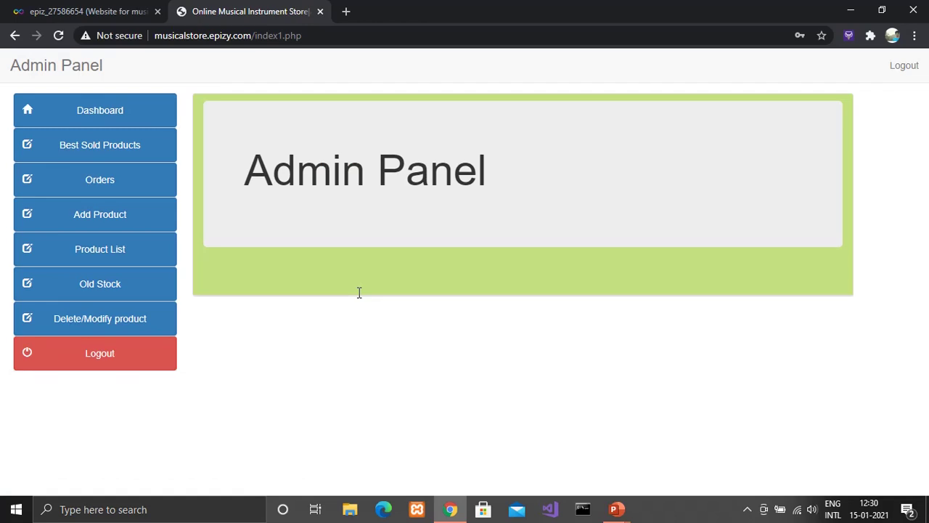
Step: Look through the admin Best Sold and Orders pages, then open the Product List
{"action": "left_click", "coordinate": [136, 154]}
{"action": "left_click", "coordinate": [134, 182]}
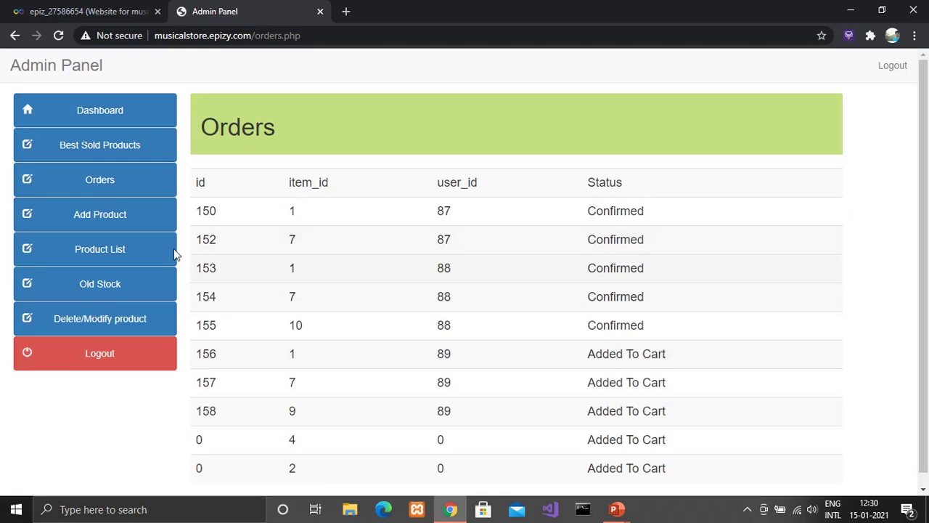
{"action": "left_click", "coordinate": [140, 257]}
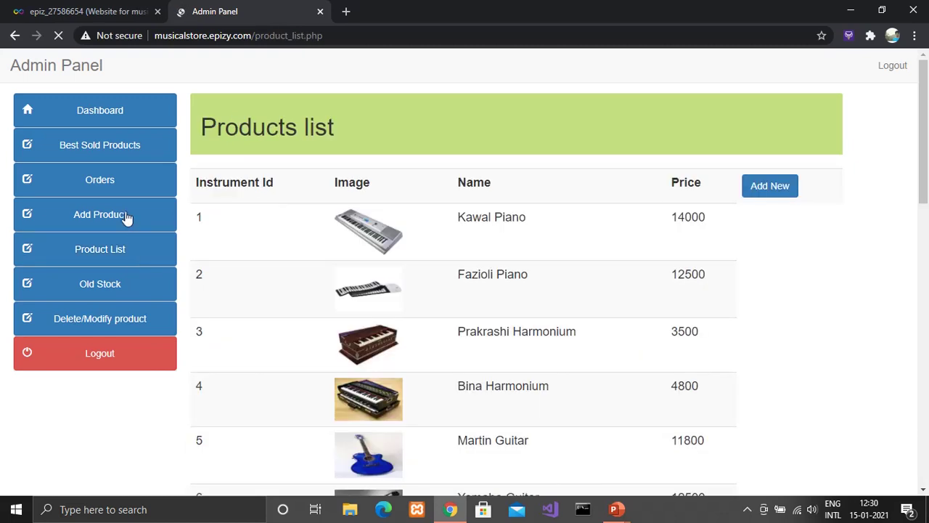
Step: View the empty Add Product form (Title, Image, Price, Category), then return to the product list
{"action": "left_click", "coordinate": [126, 215]}
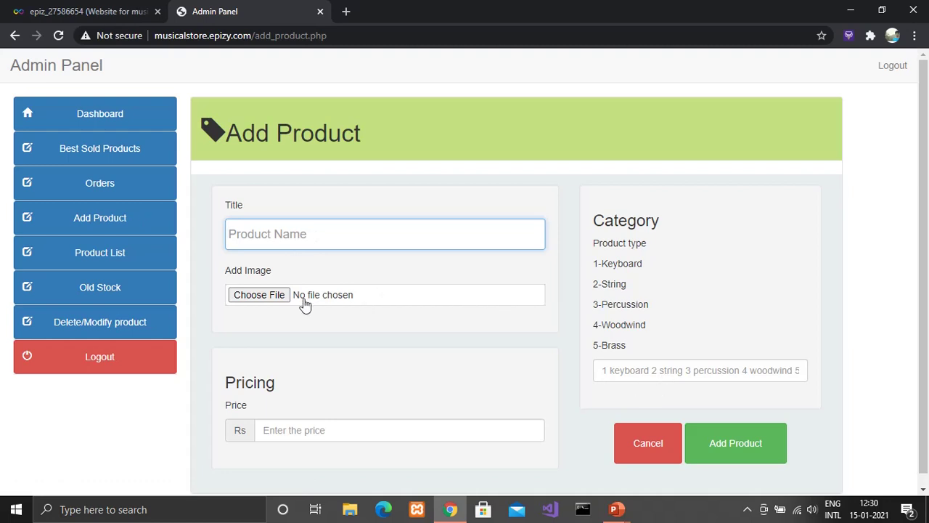
{"action": "scroll", "coordinate": [337, 365], "scroll_direction": "down", "scroll_amount": 1}
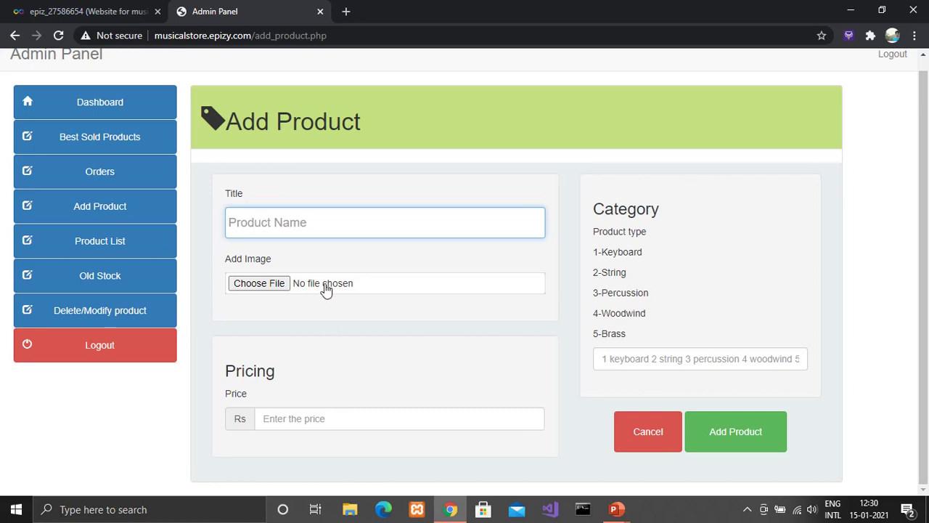
{"action": "left_click", "coordinate": [50, 246]}
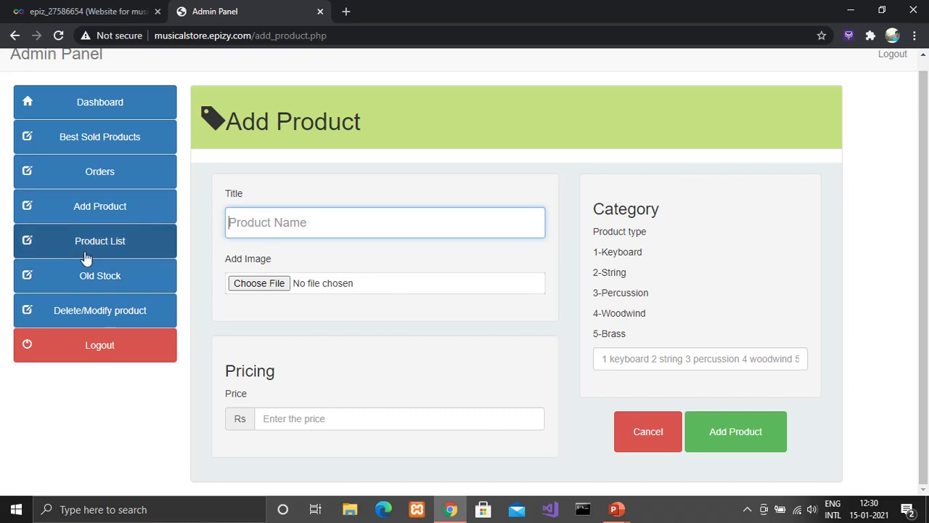
Step: Show the Delete/Modify Product listing of instruments and prices, then log out of the admin panel
{"action": "left_click", "coordinate": [131, 312]}
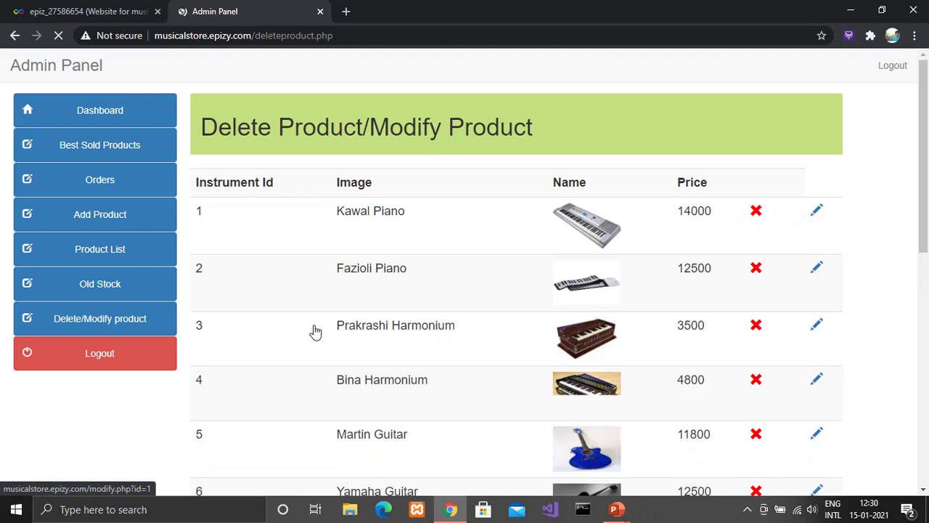
{"action": "left_click", "coordinate": [113, 361]}
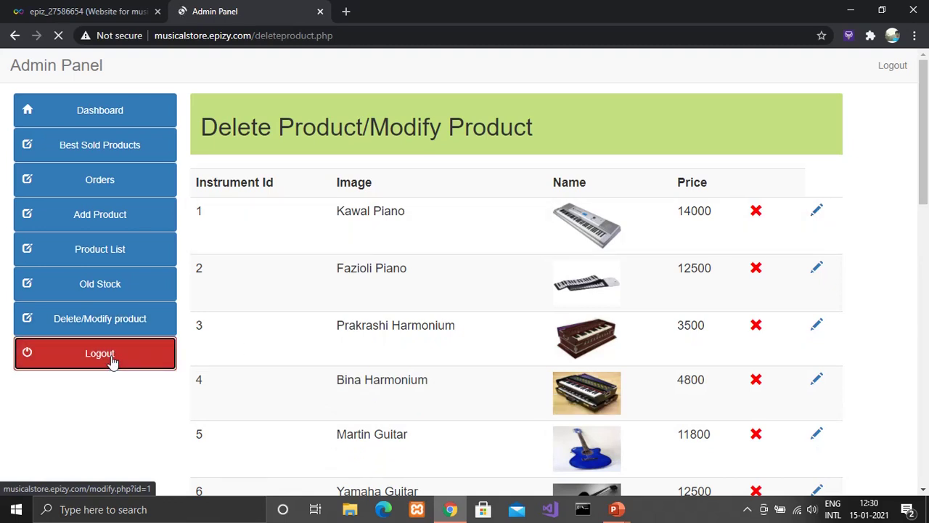